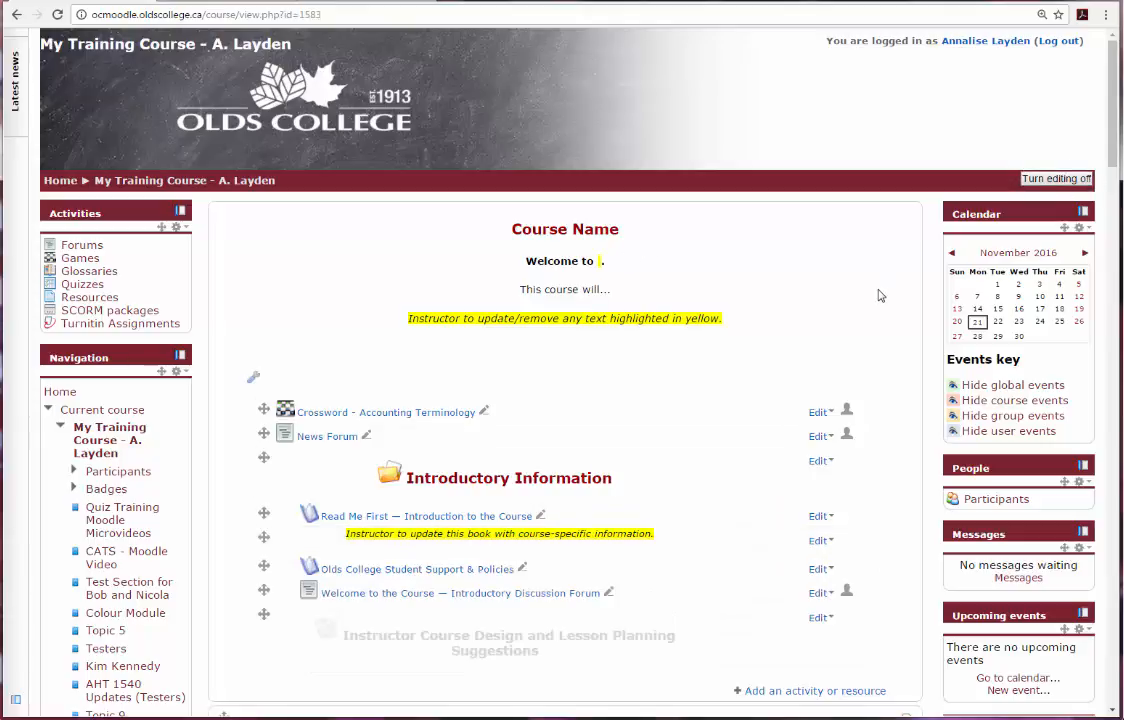
# Add a new Assignment activity to the Quiz Training Moodle Microvideos section
pyautogui.scroll(-4, 846, 322)
pyautogui.scroll(-3, 846, 329)
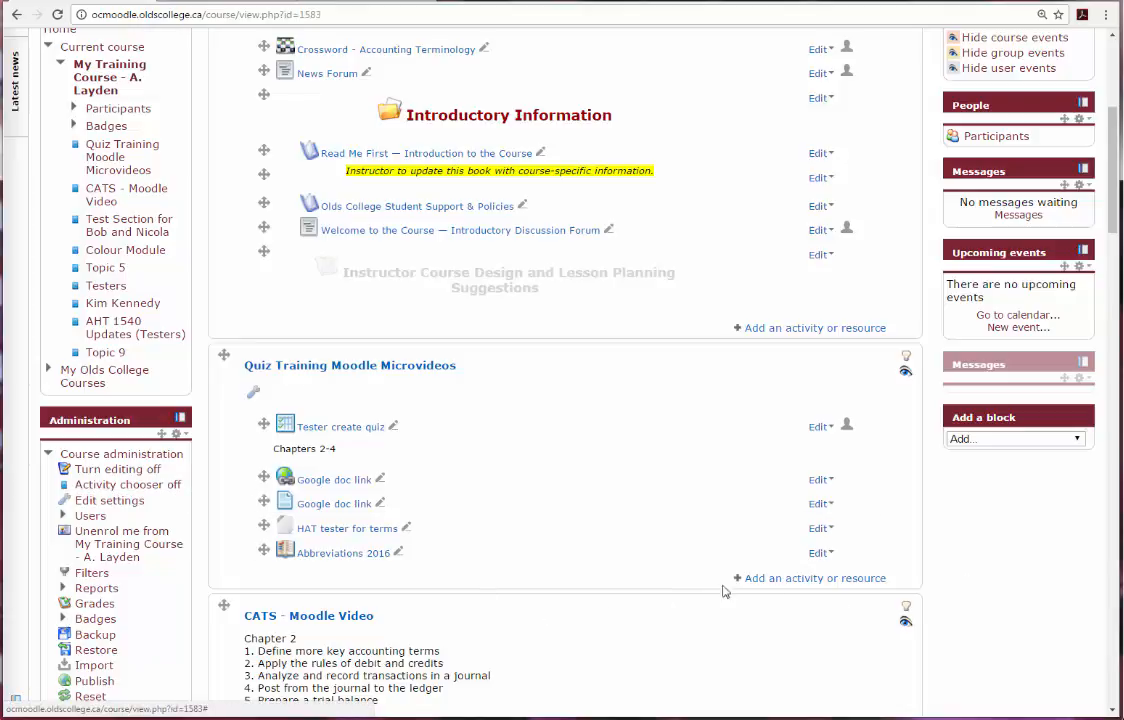
pyautogui.click(797, 582)
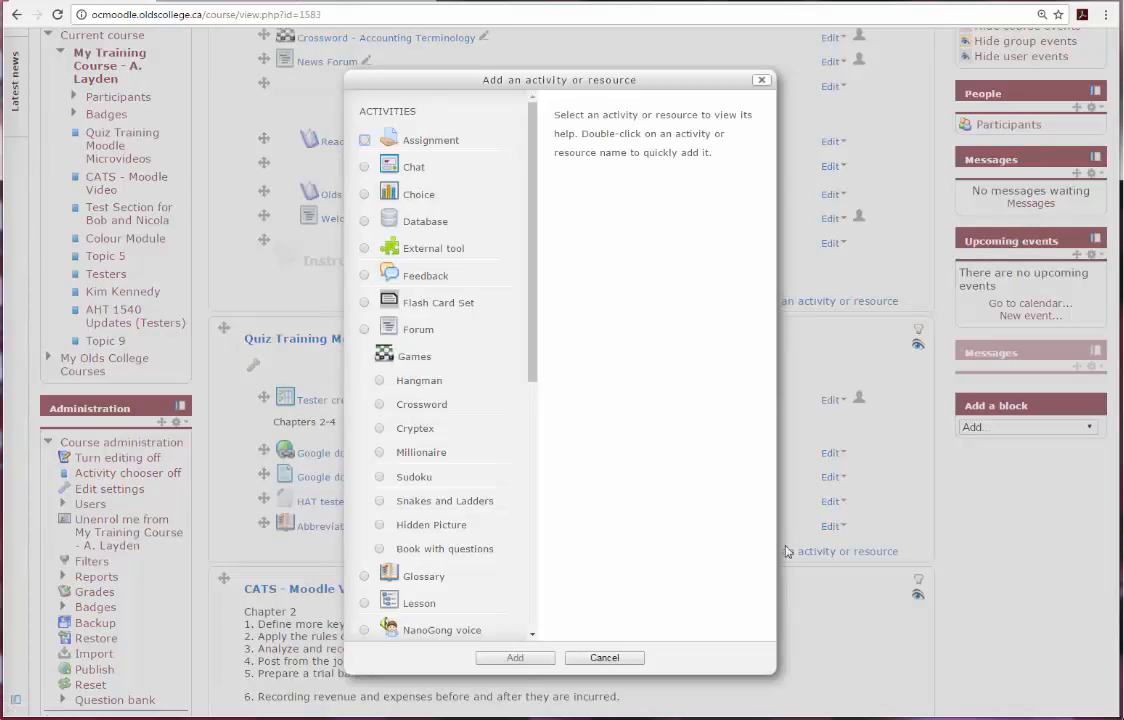
pyautogui.click(365, 144)
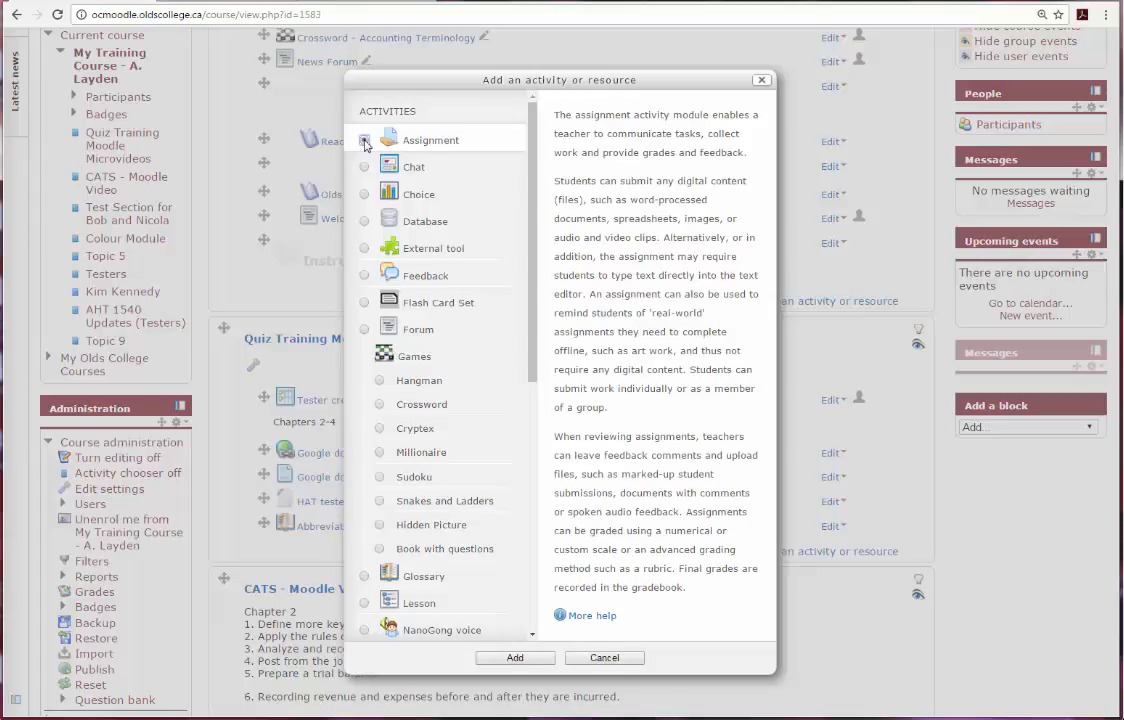
pyautogui.click(516, 658)
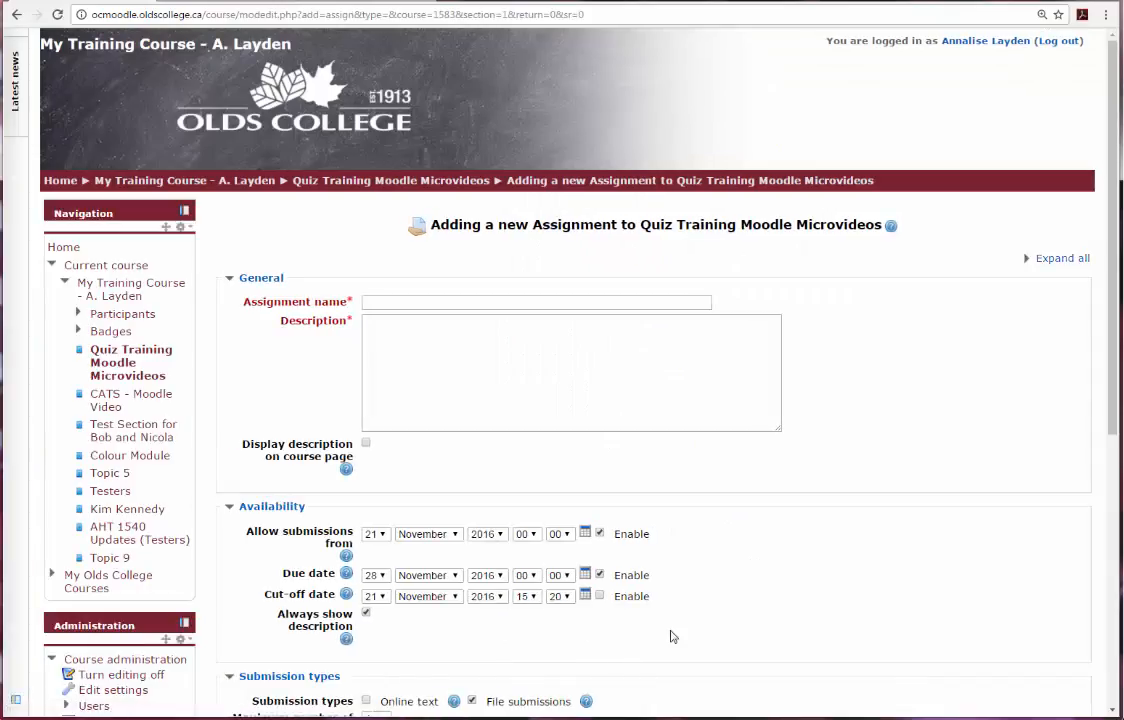
# Name the assignment "Assignment #1" and enter the description lines "Assignment 1", "Covers chapter 2" and "Find info here."
pyautogui.click(456, 302)
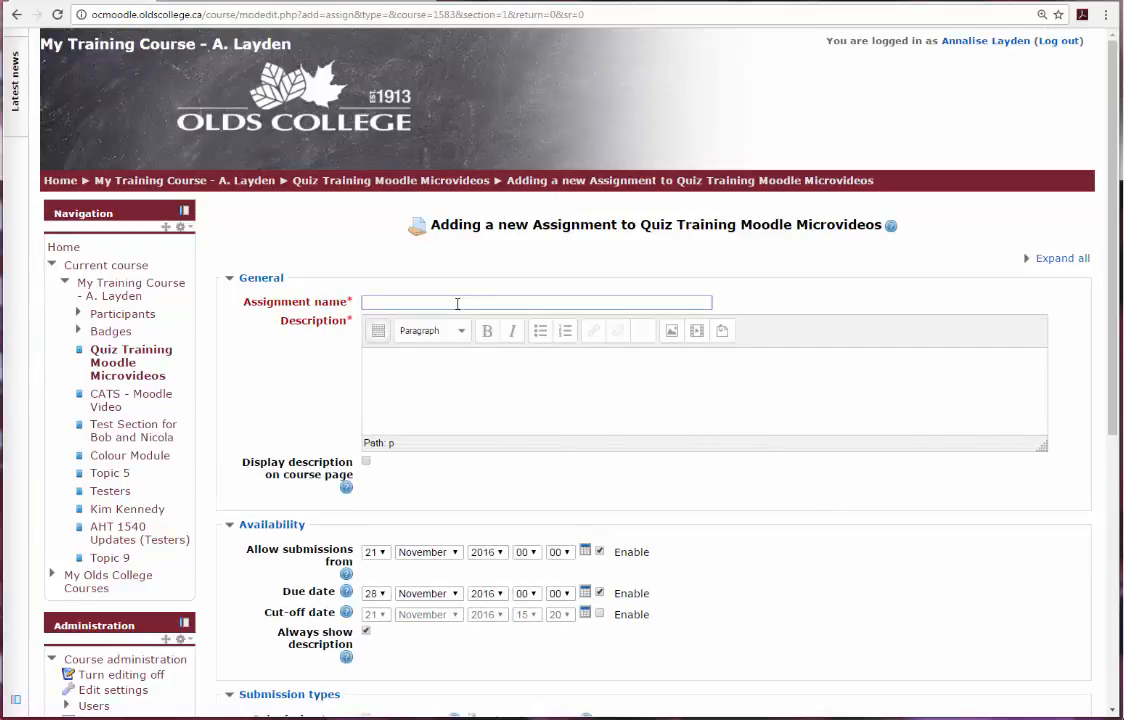
pyautogui.write('Assignment #1')
pyautogui.click(497, 379)
pyautogui.write('Assignment 1')
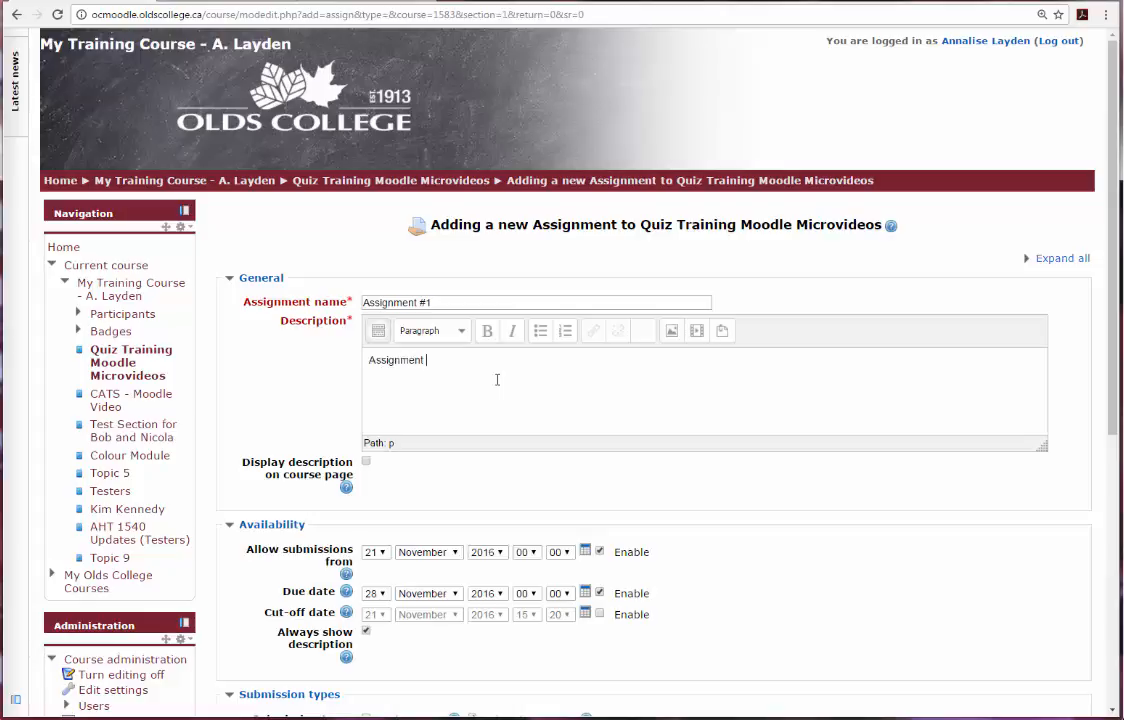
pyautogui.press('Return')
pyautogui.write('Covers chapter 2')
pyautogui.press('Return')
pyautogui.write('Find info her')
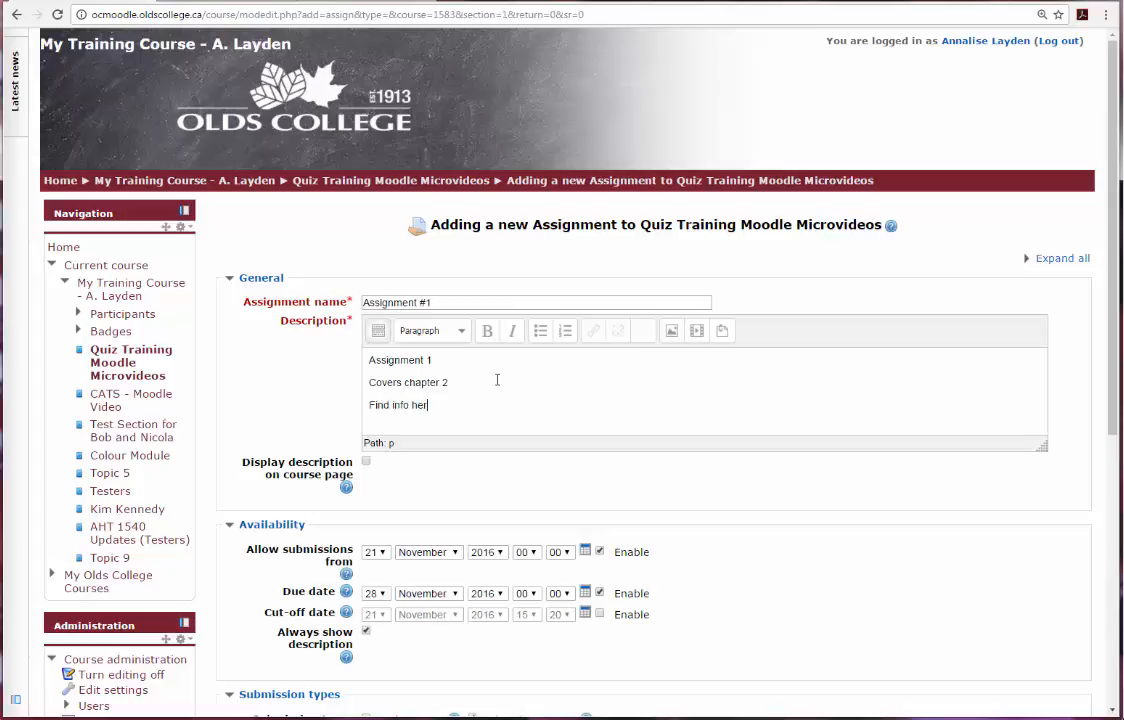
pyautogui.write('e.')
# Enlarge the description editor and insert a blank line below "Covers chapter 2"
pyautogui.moveTo(1049, 469); pyautogui.dragTo(1034, 550)
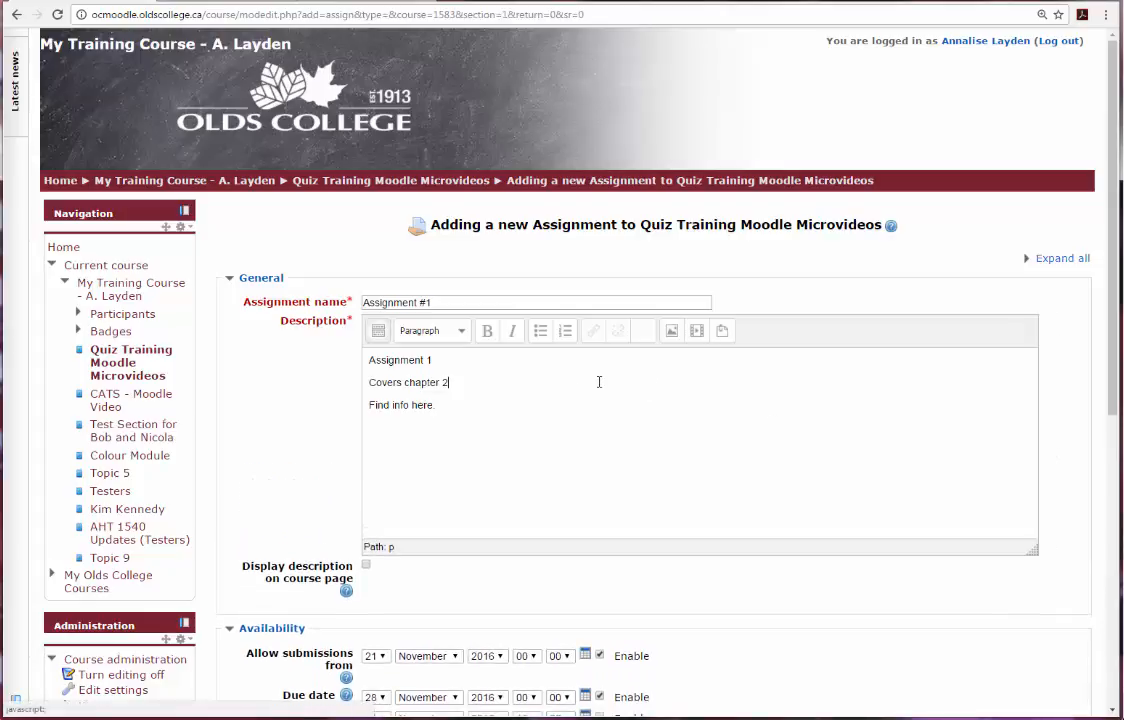
pyautogui.press('Return')
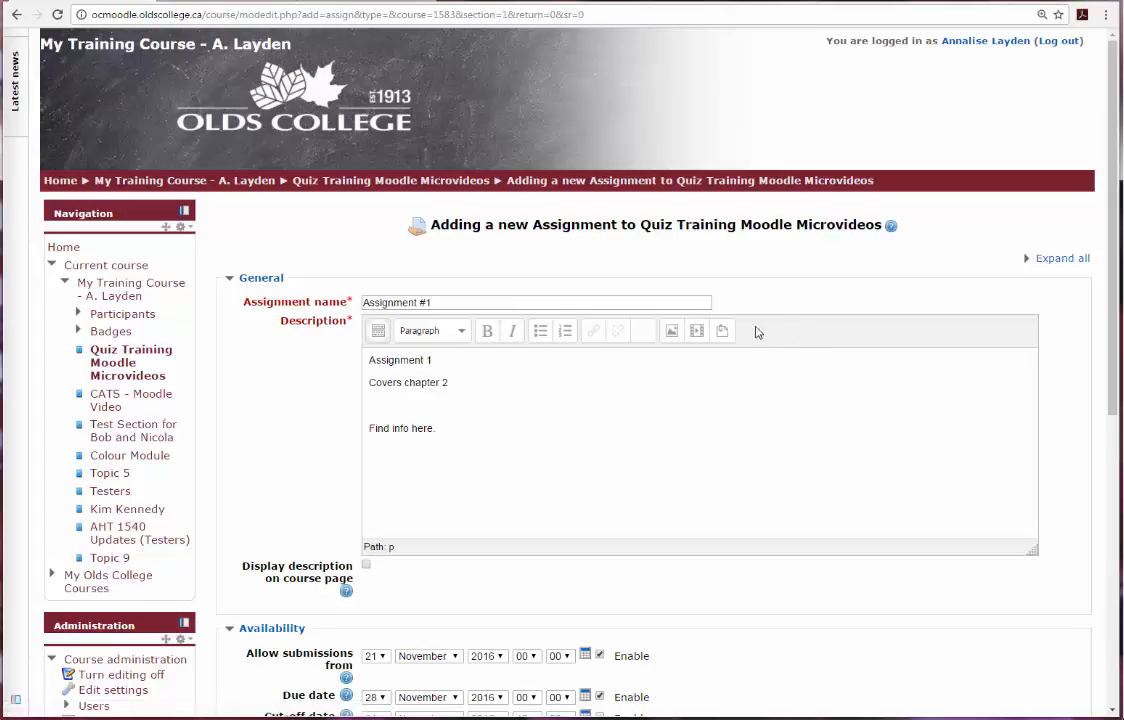
# Examine the image insertion options and the link target options for "Find info here." without inserting either
pyautogui.click(672, 334)
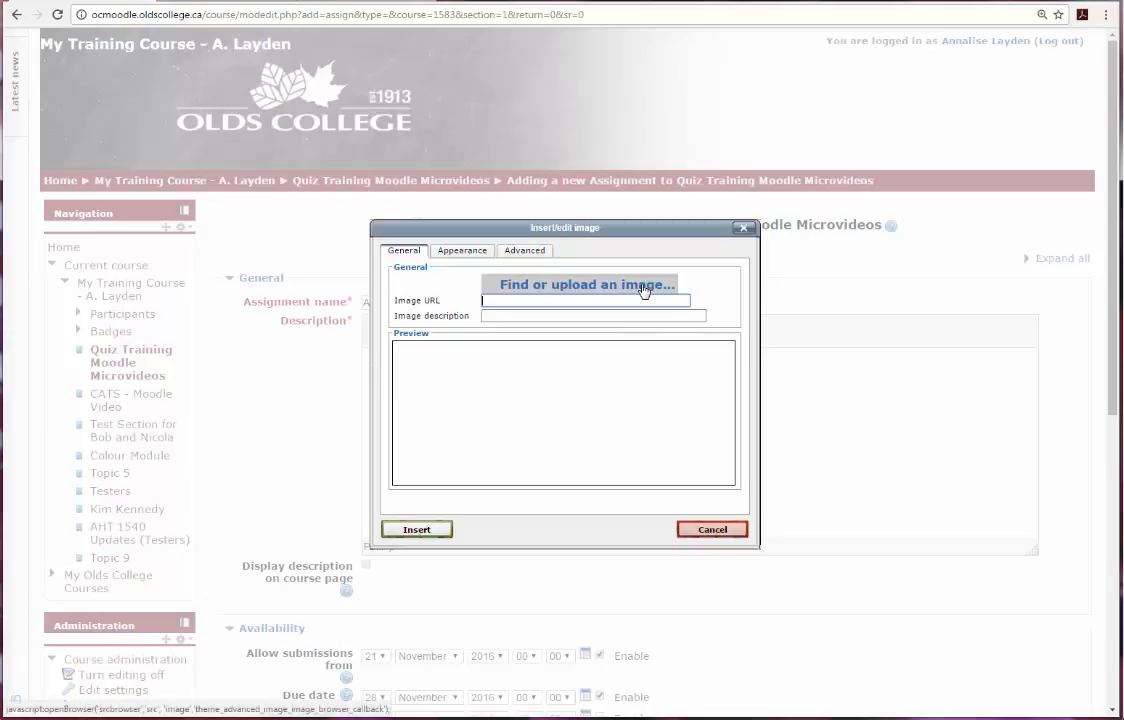
pyautogui.click(705, 529)
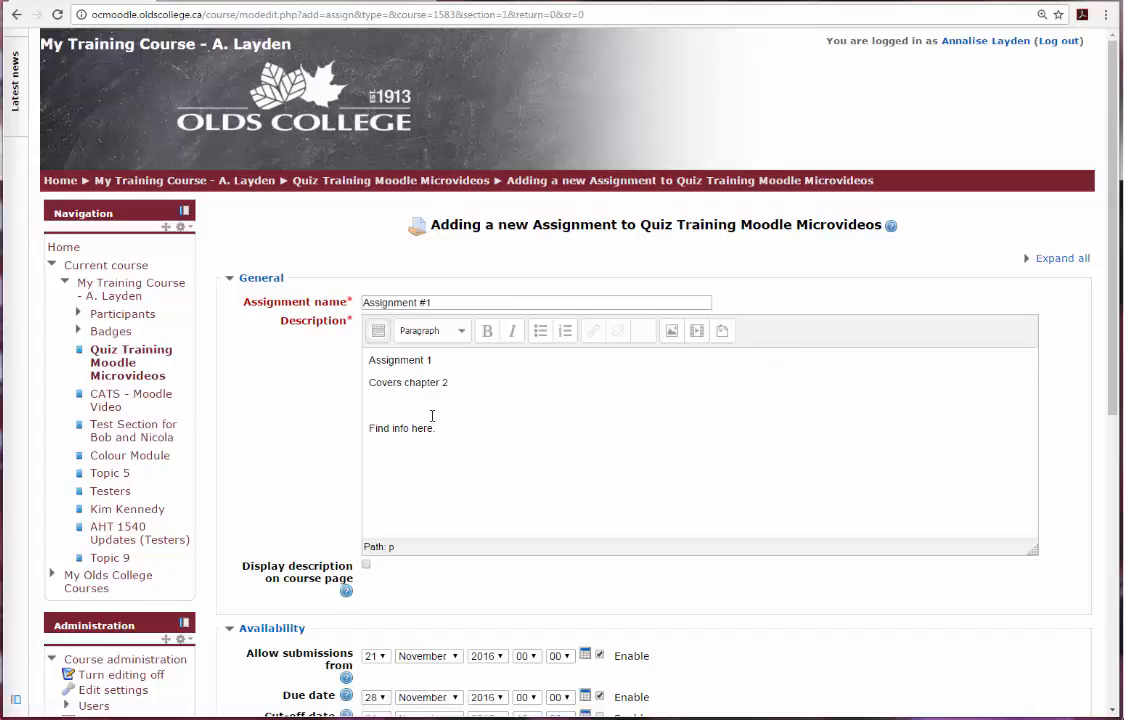
pyautogui.moveTo(440, 429); pyautogui.dragTo(367, 431)
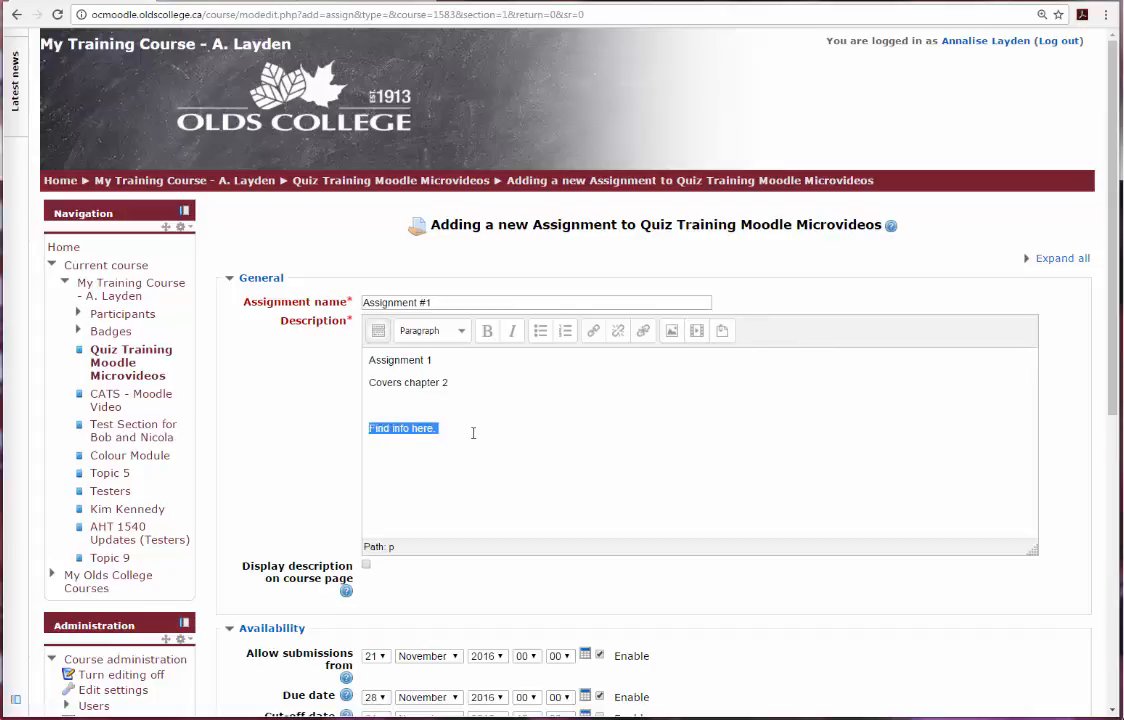
pyautogui.click(594, 336)
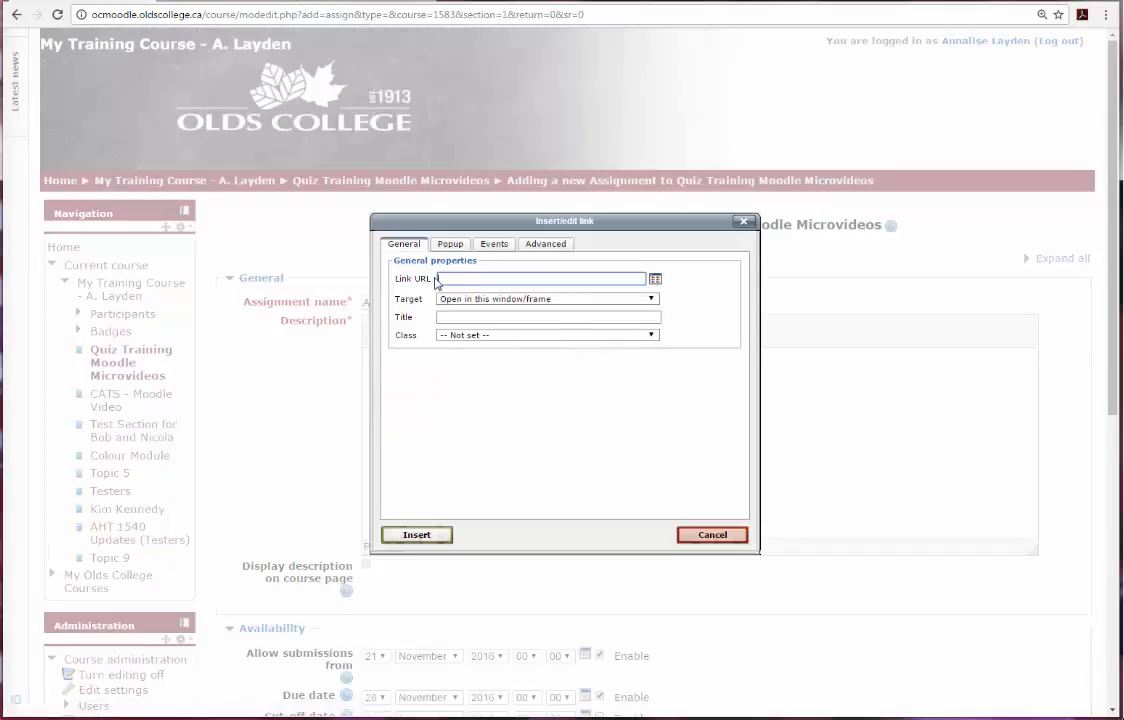
pyautogui.click(604, 300)
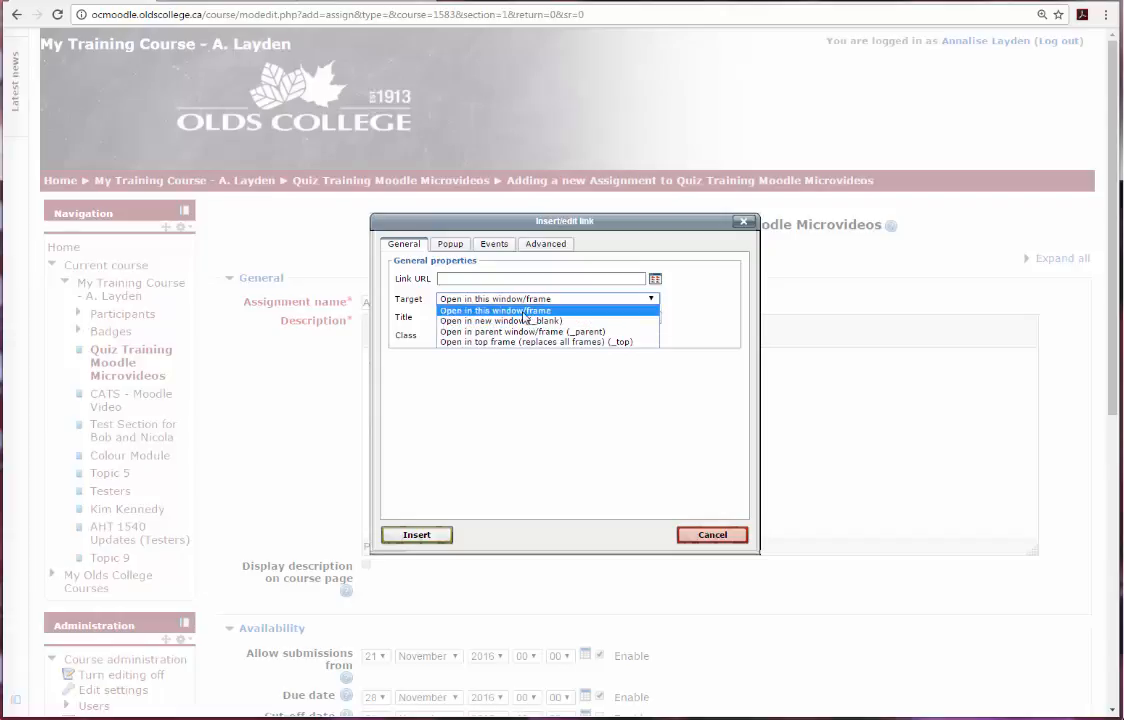
pyautogui.click(730, 535)
# Expand all settings sections of the assignment form
pyautogui.scroll(-1, 556, 438)
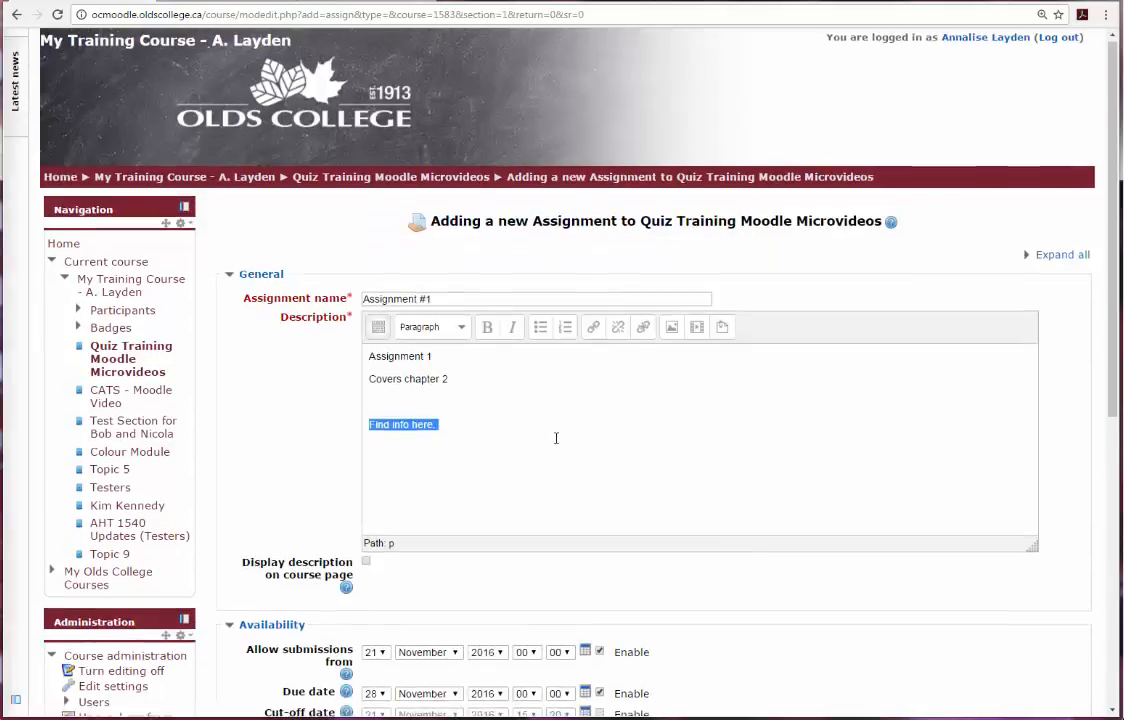
pyautogui.scroll(-2, 556, 440)
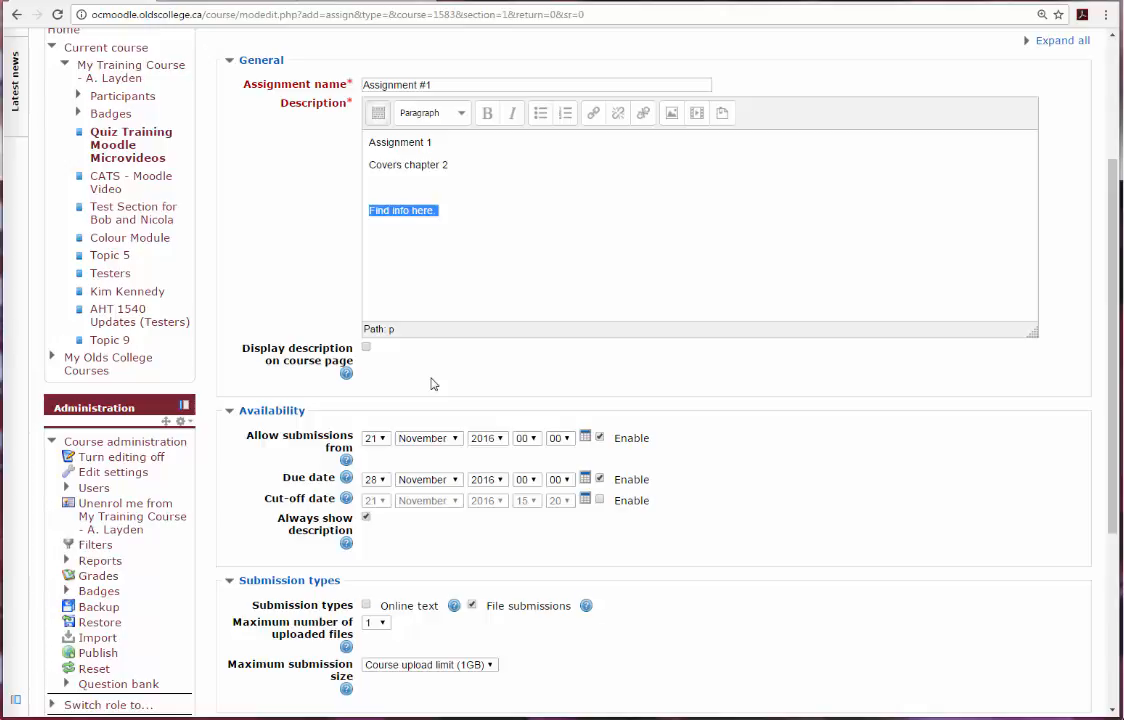
pyautogui.scroll(-5, 728, 421)
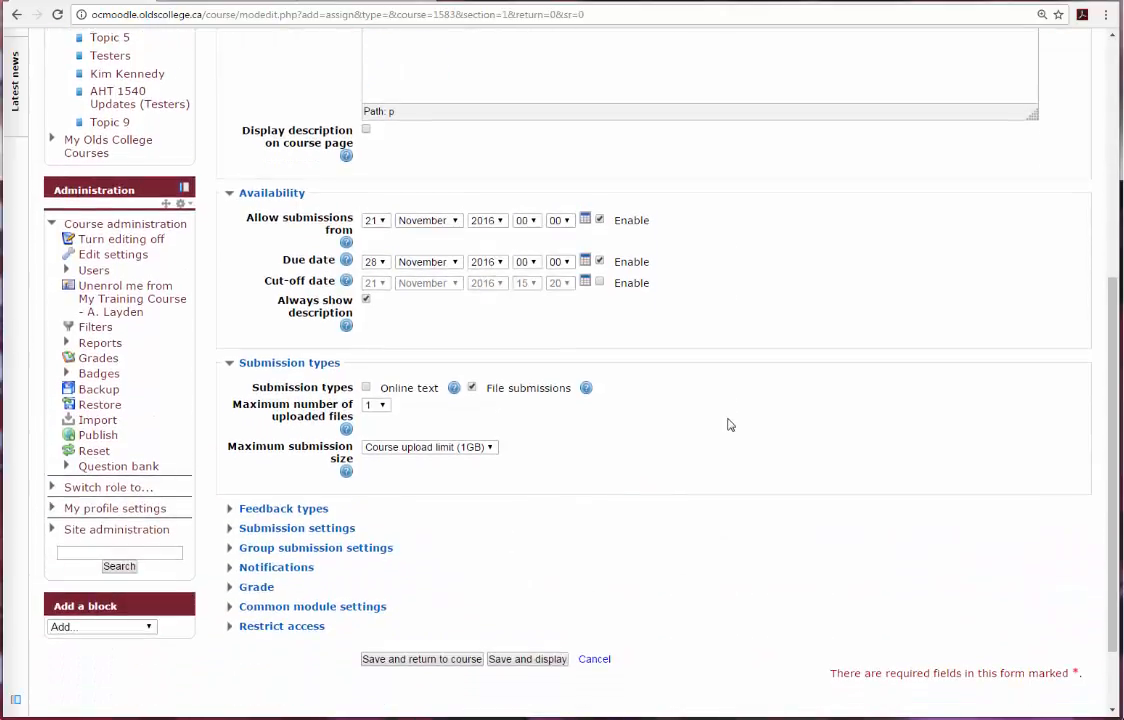
pyautogui.scroll(8, 825, 386)
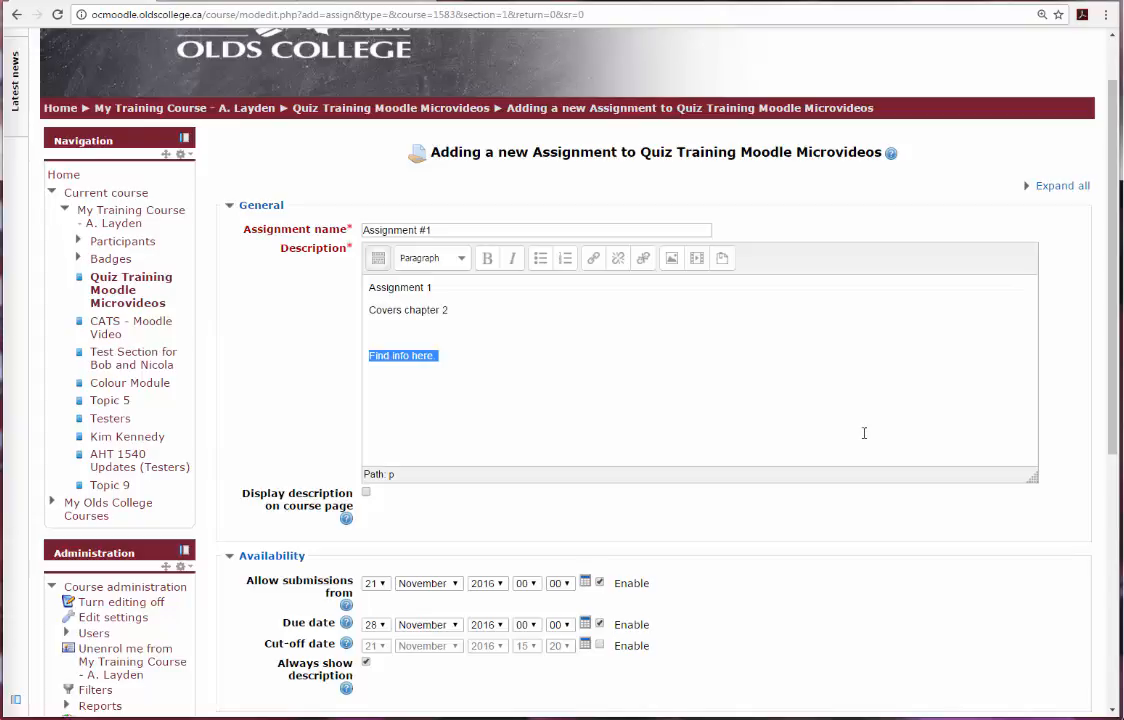
pyautogui.click(1028, 191)
# Turn off the option to always show the description in the assignment's availability settings
pyautogui.scroll(-3, 793, 514)
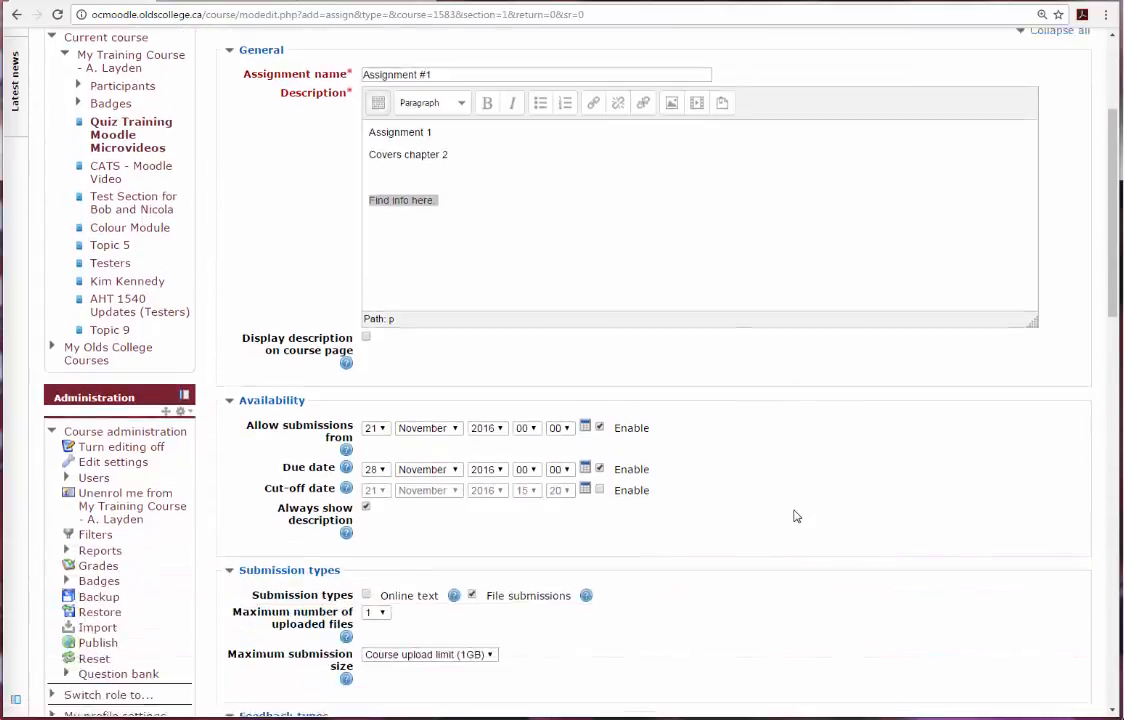
pyautogui.scroll(-1, 796, 516)
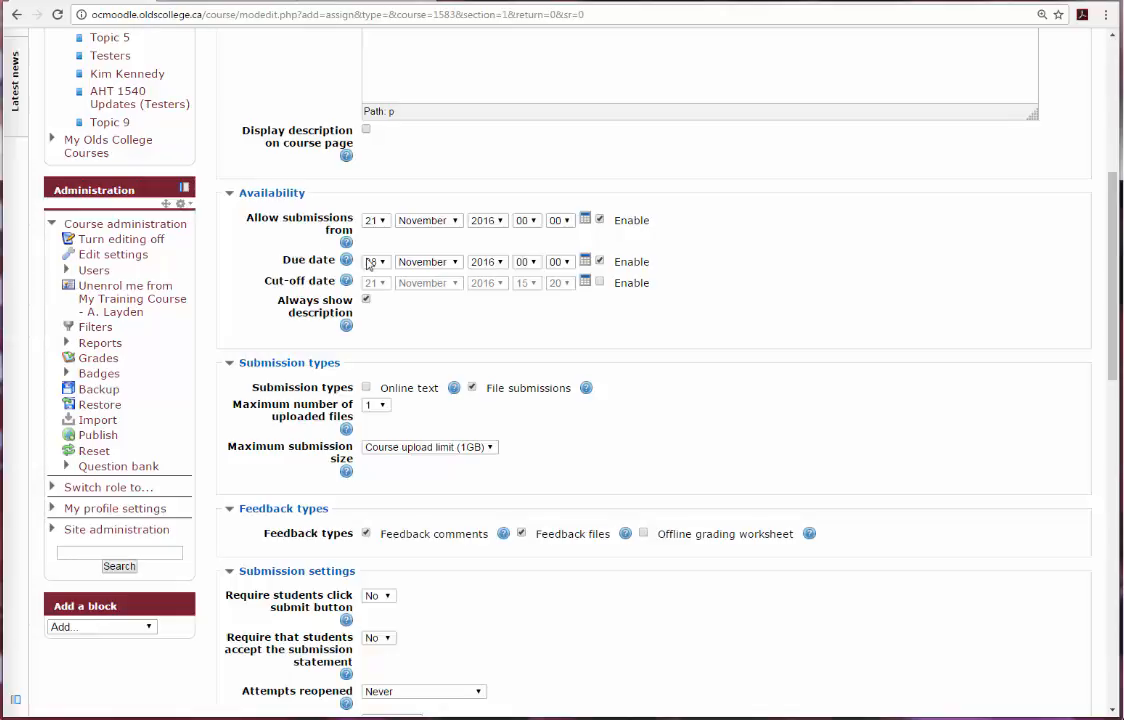
pyautogui.scroll(2, 458, 469)
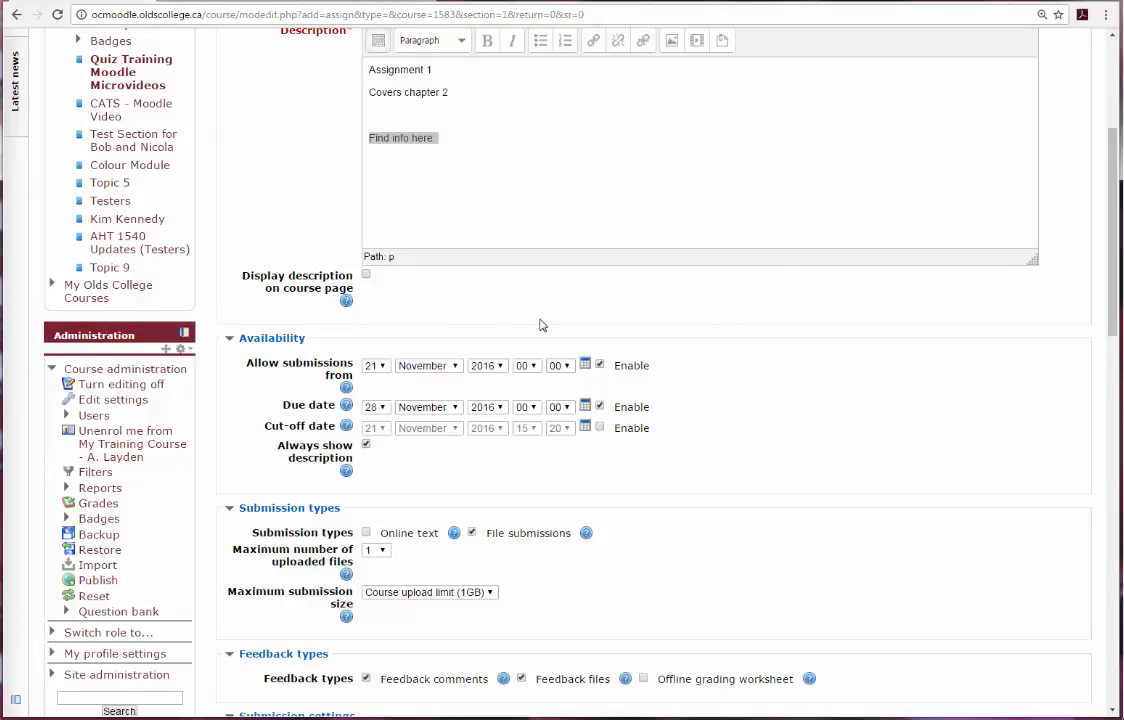
pyautogui.scroll(-1, 700, 459)
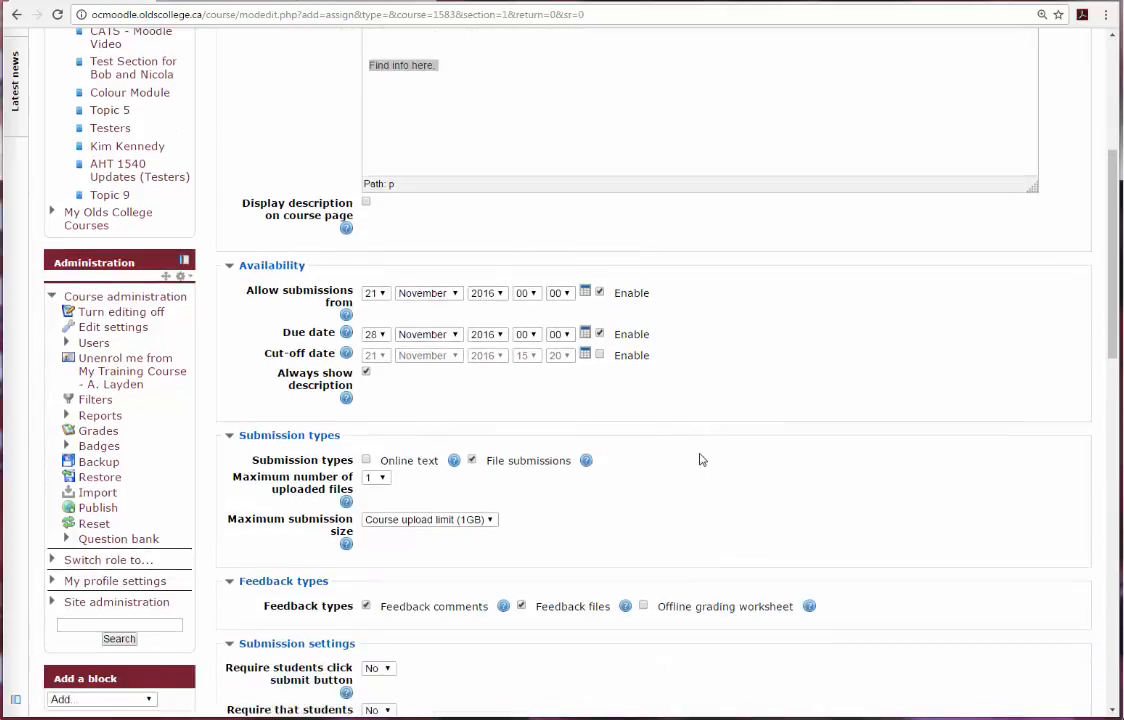
pyautogui.click(366, 372)
# Allow online text alongside file submissions and set the maximum number of uploaded files to 3
pyautogui.scroll(-3, 778, 414)
pyautogui.scroll(-3, 778, 414)
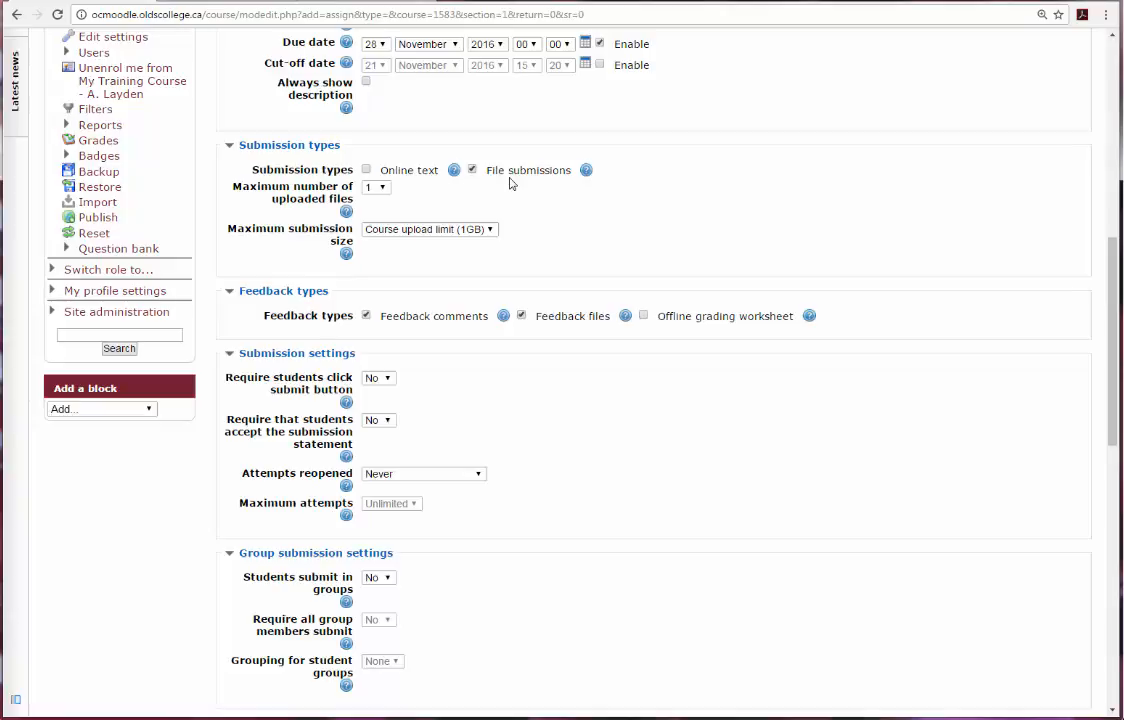
pyautogui.click(366, 169)
pyautogui.scroll(-1, 595, 211)
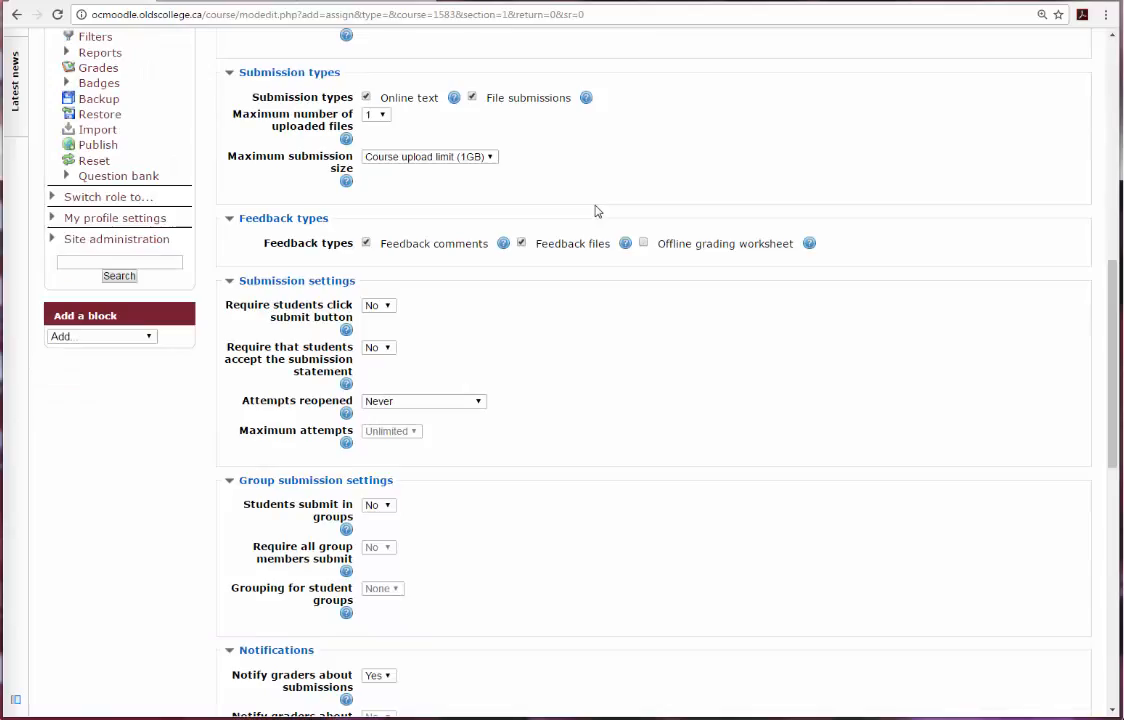
pyautogui.scroll(1, 595, 211)
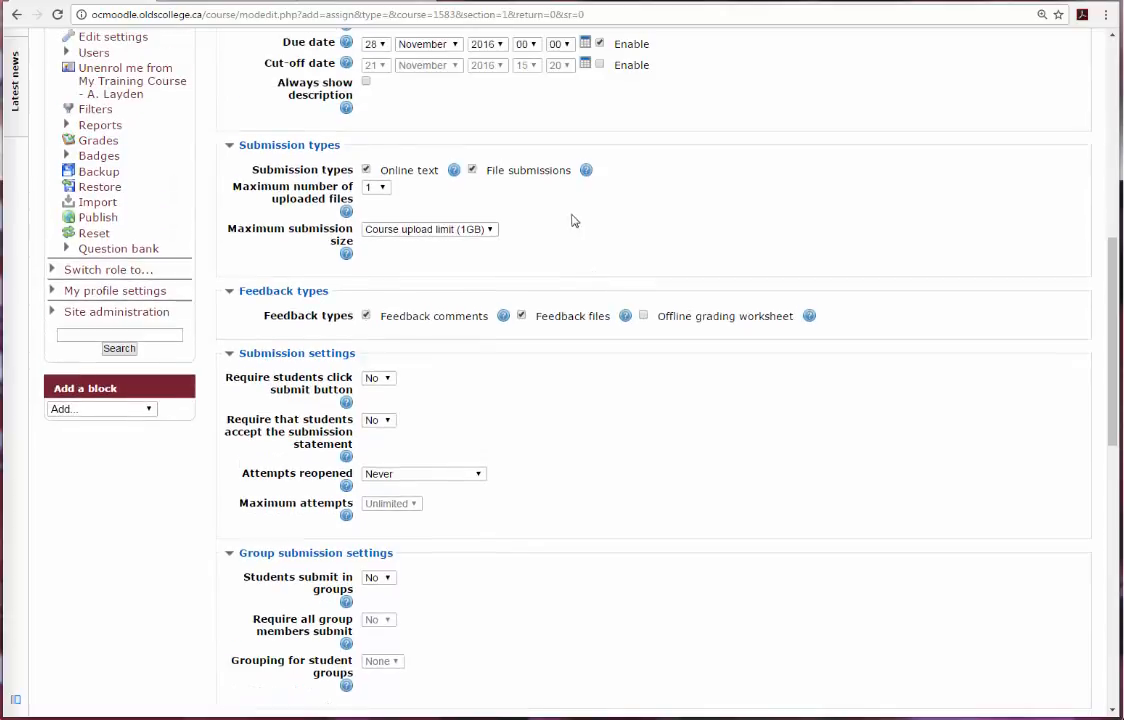
pyautogui.click(382, 189)
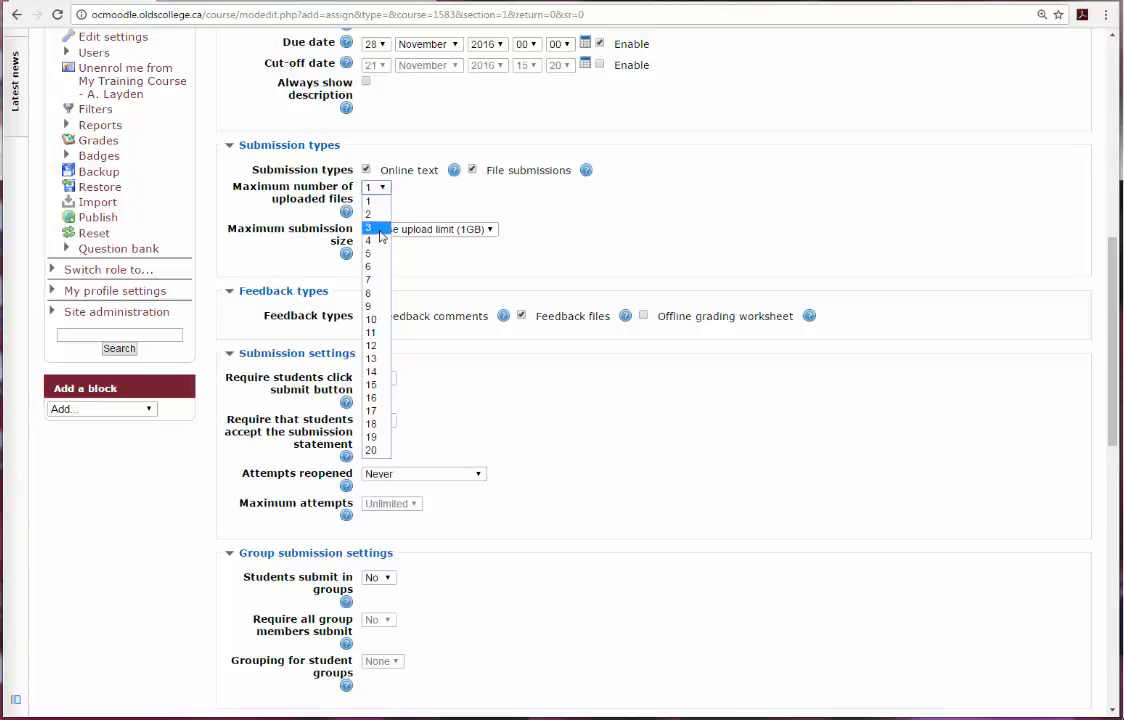
pyautogui.click(370, 227)
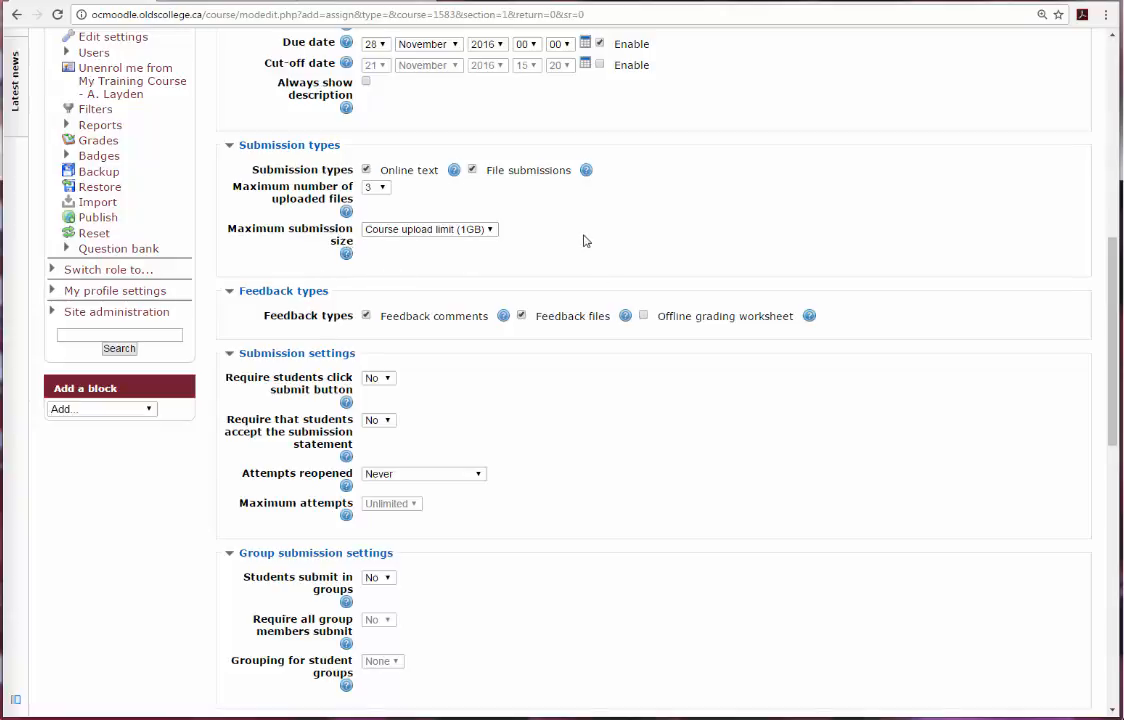
# Set attempts to reopen "Automatically until pass" with a maximum of 2 attempts
pyautogui.scroll(-3, 994, 279)
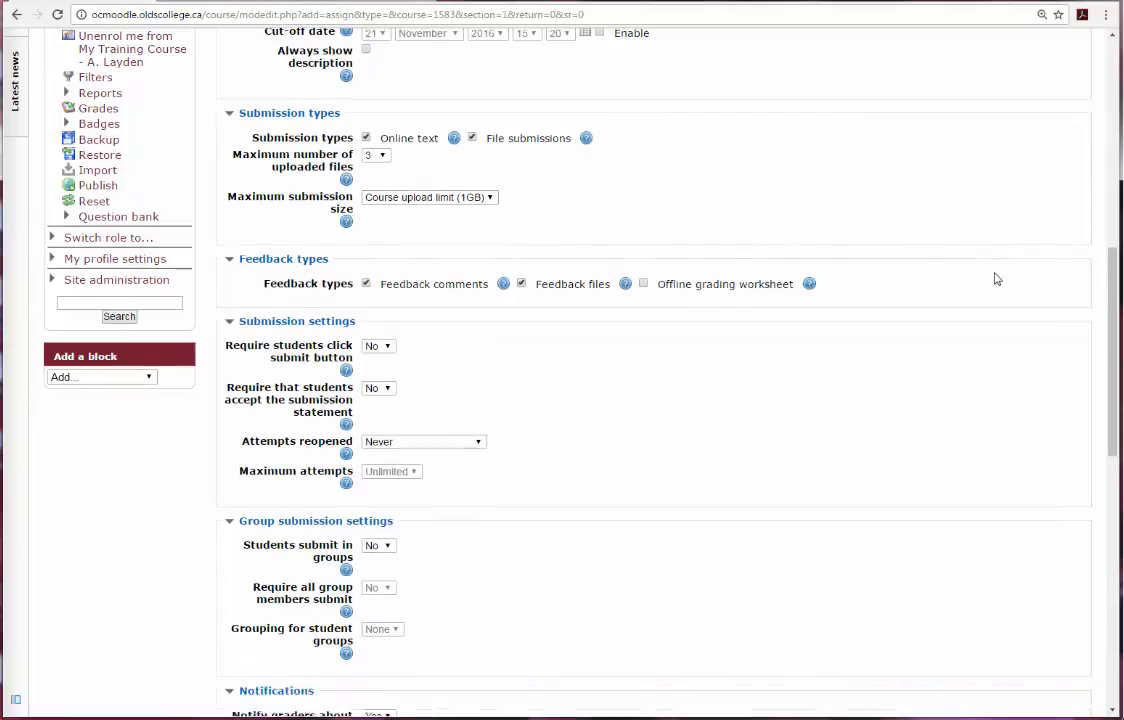
pyautogui.scroll(-1, 994, 279)
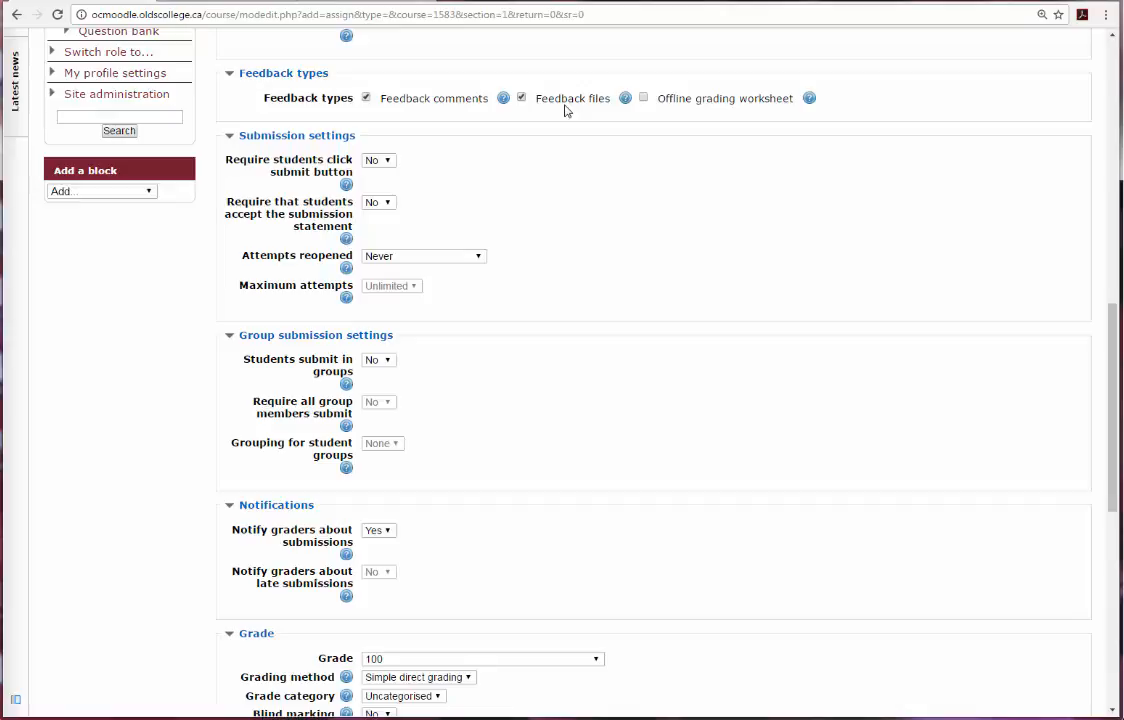
pyautogui.scroll(-1, 565, 110)
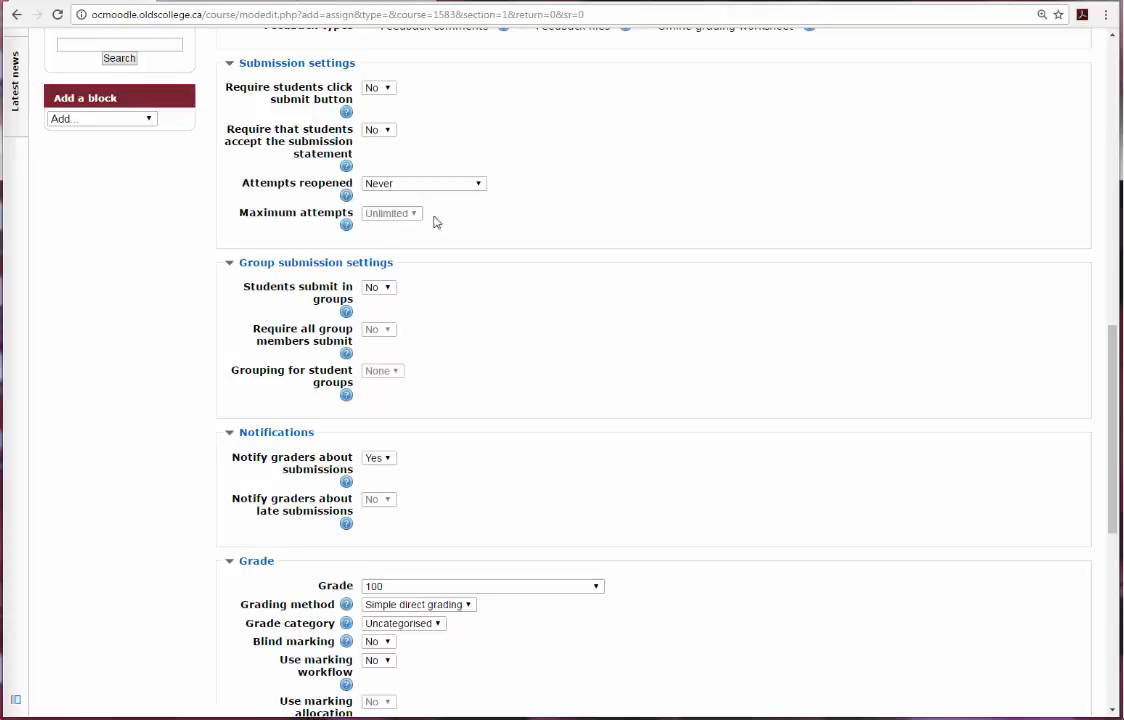
pyautogui.click(478, 186)
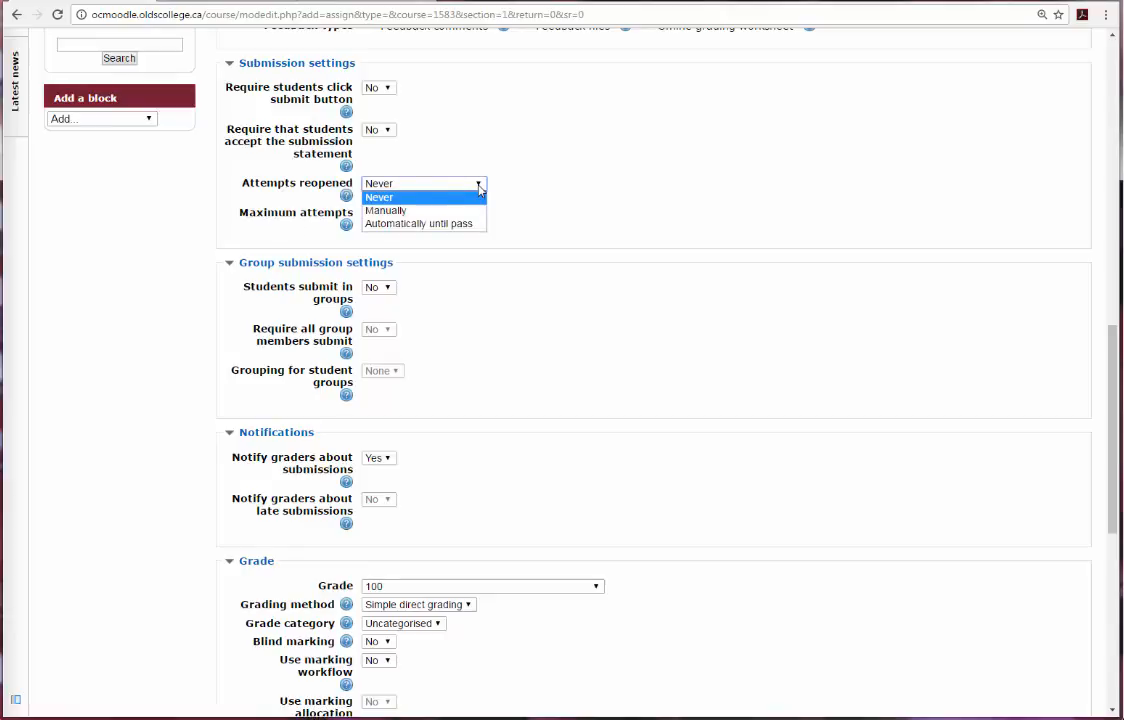
pyautogui.click(467, 224)
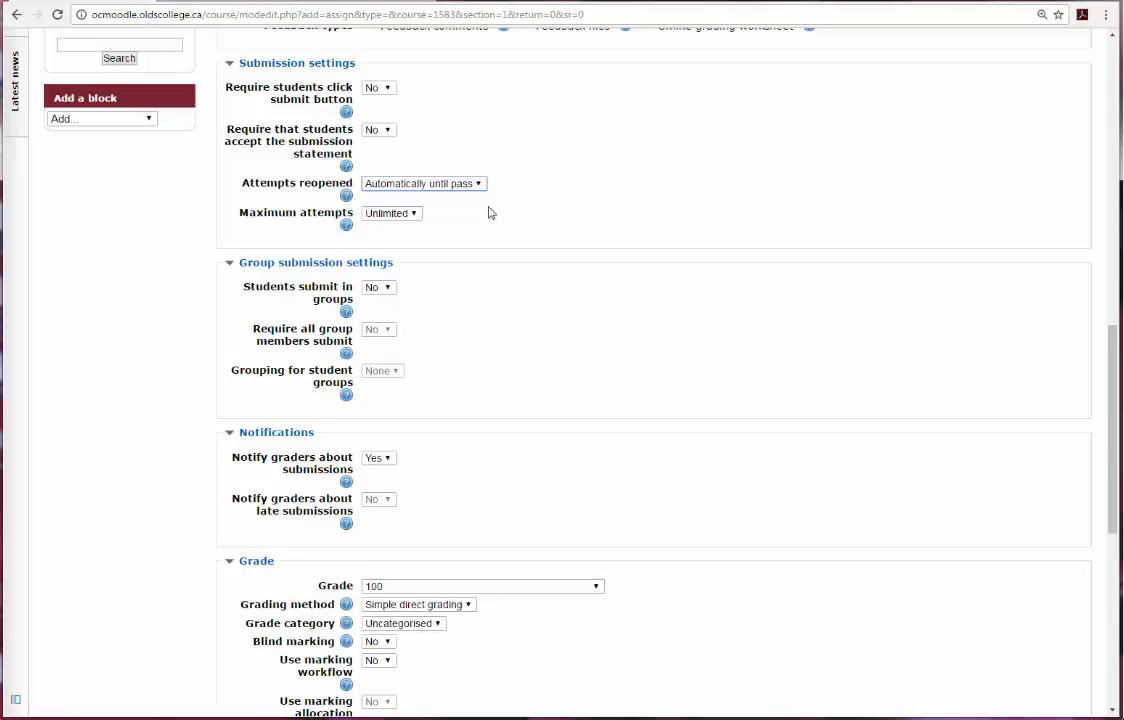
pyautogui.click(414, 215)
pyautogui.click(389, 254)
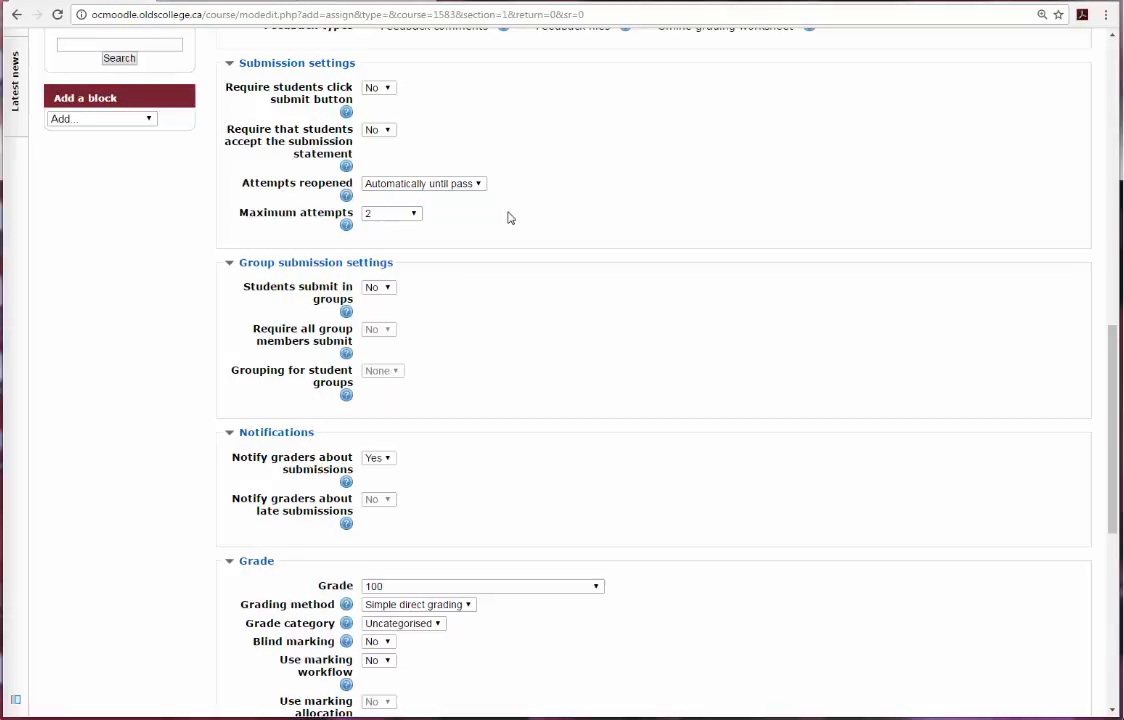
# Set grader notifications to No for all submissions and to Yes for late submissions
pyautogui.scroll(-1, 509, 218)
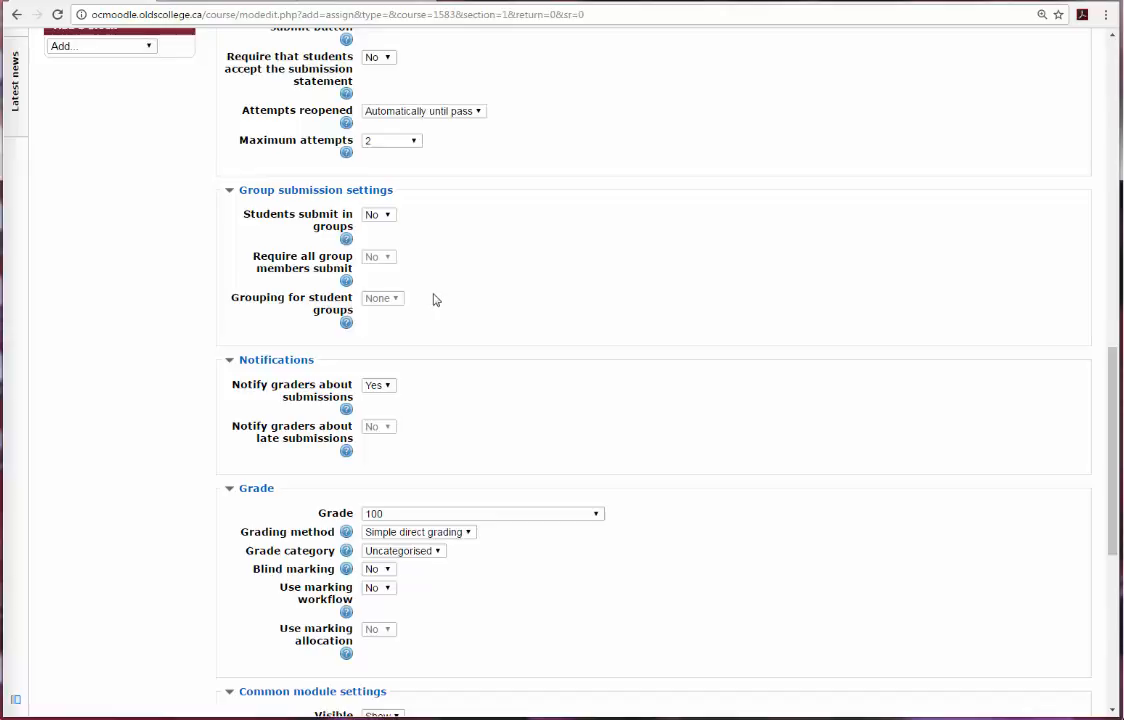
pyautogui.scroll(-3, 479, 309)
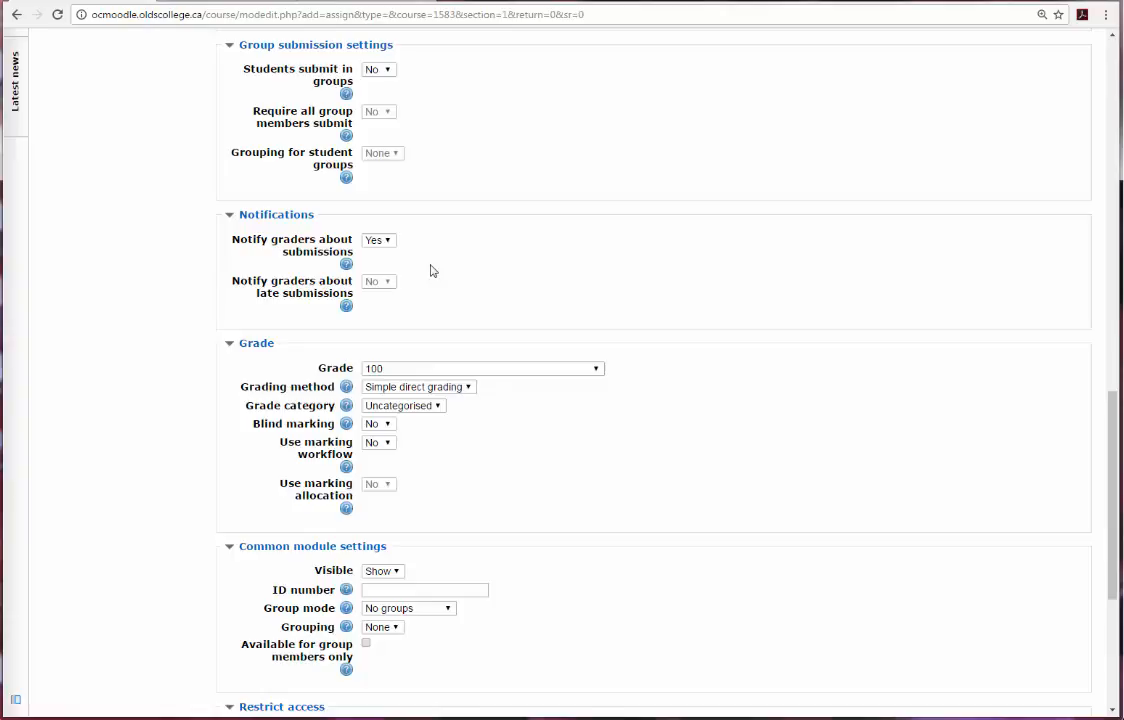
pyautogui.click(385, 243)
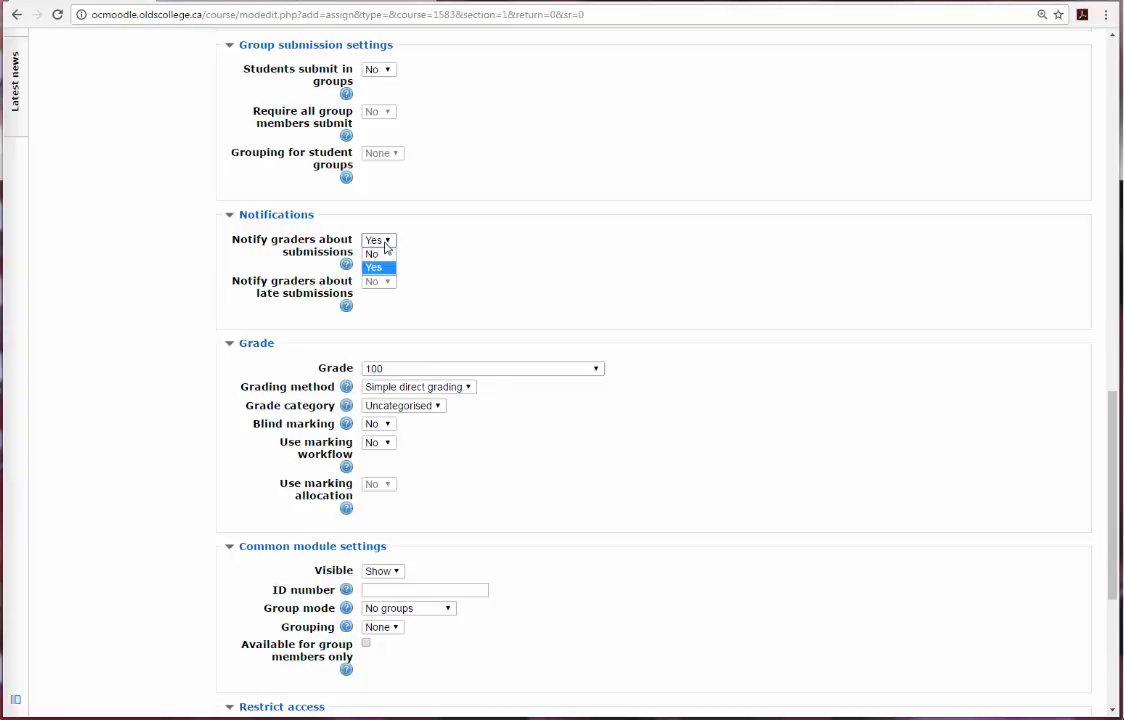
pyautogui.click(381, 256)
pyautogui.click(385, 281)
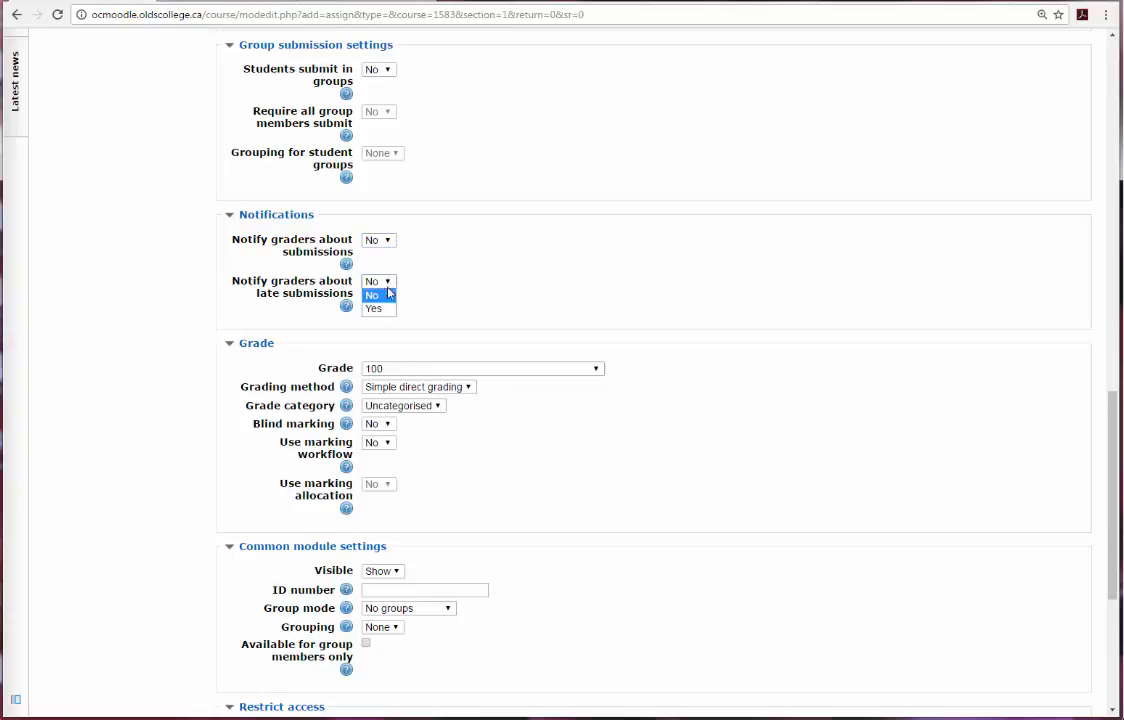
pyautogui.click(386, 309)
# Choose the assignment's visibility in the common module settings, then save the assignment and display its page
pyautogui.scroll(-3, 431, 293)
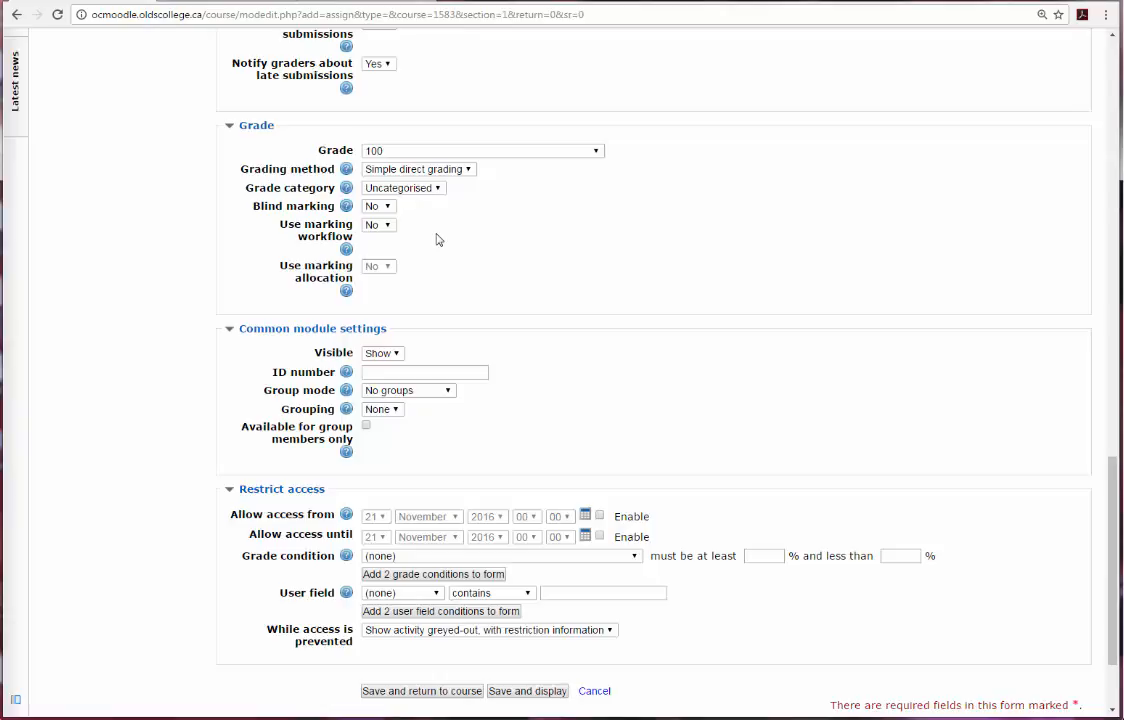
pyautogui.scroll(-2, 520, 255)
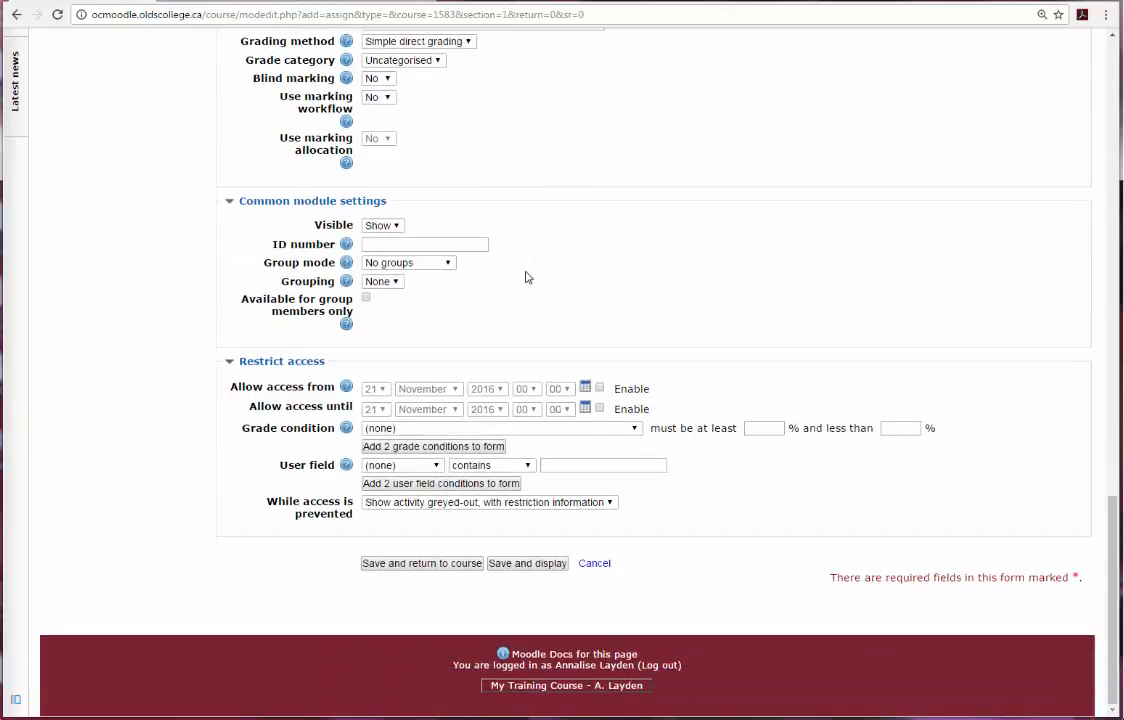
pyautogui.click(403, 230)
pyautogui.click(378, 253)
pyautogui.click(548, 566)
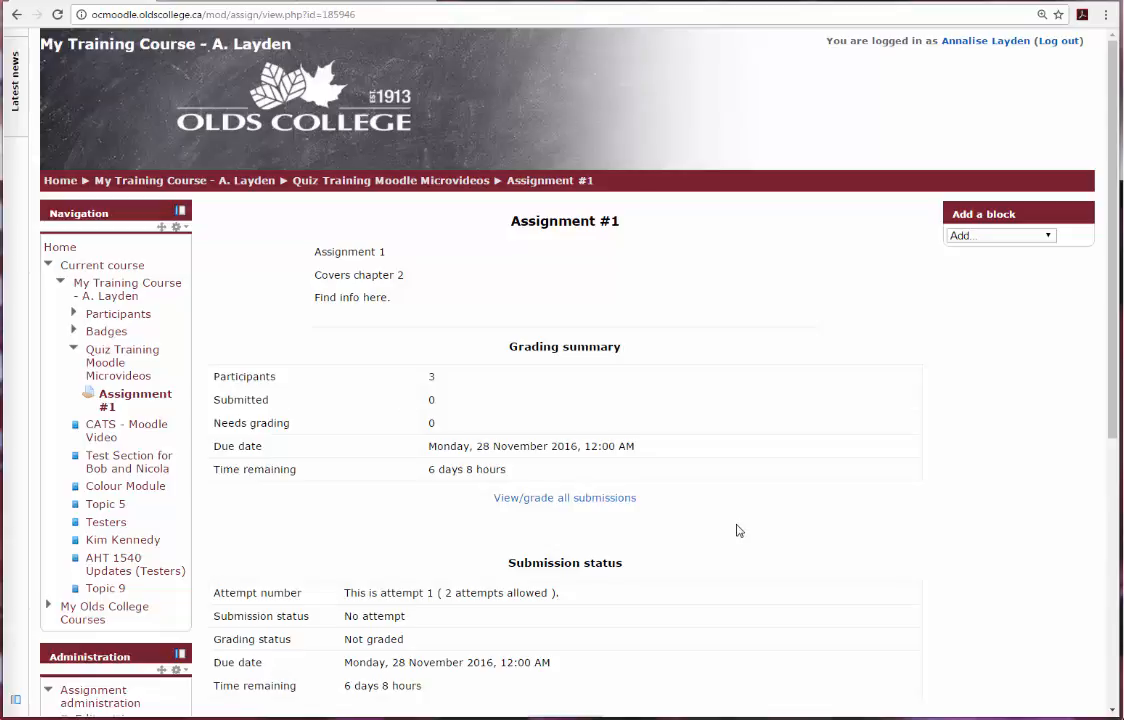
pyautogui.scroll(-2, 740, 500)
pyautogui.scroll(1, 748, 469)
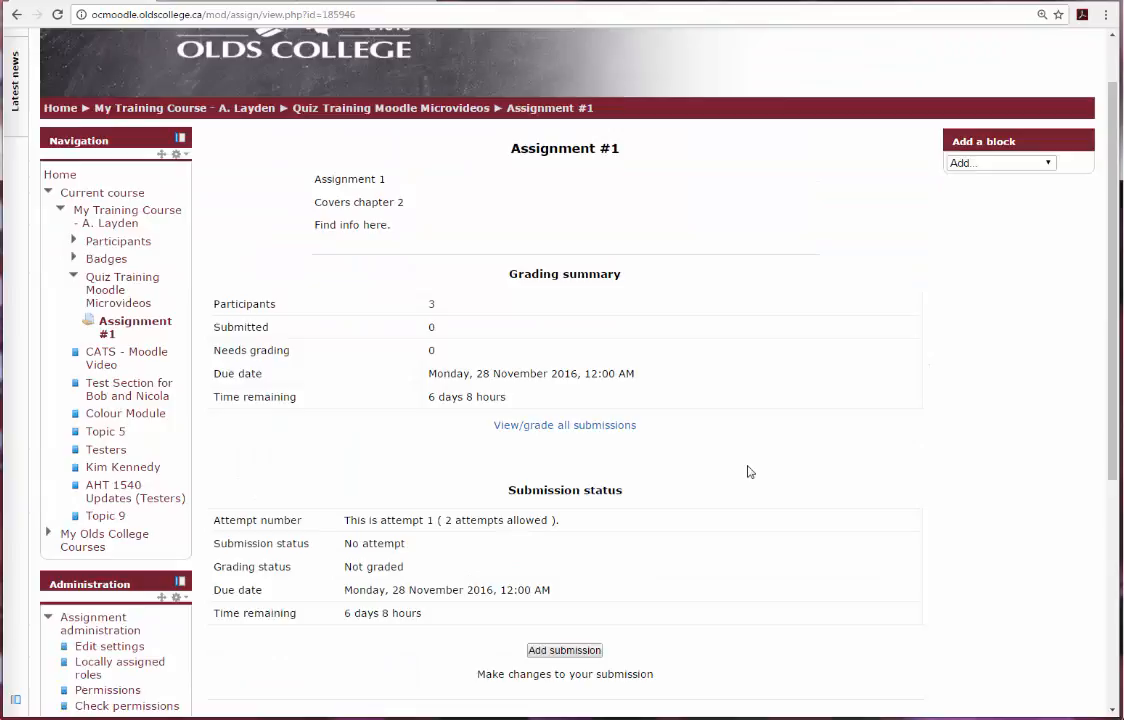